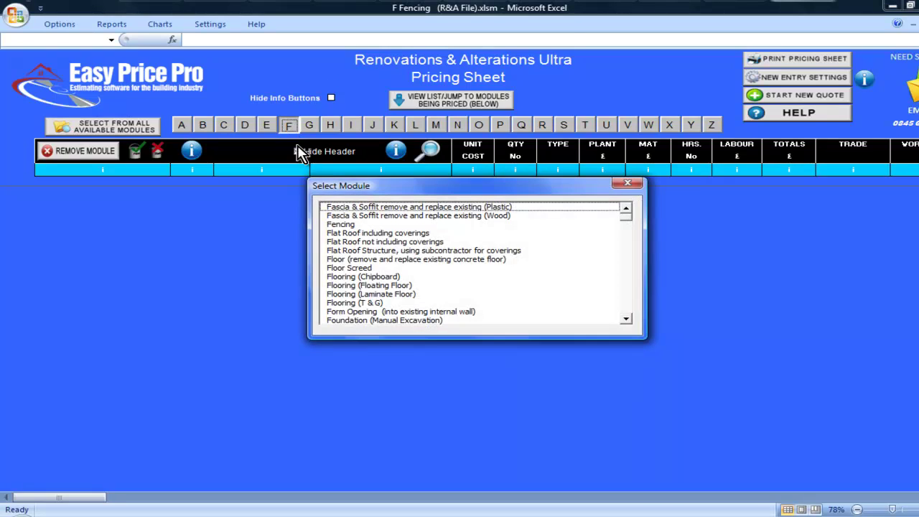
Add the Fencing module to the pricing sheet and set the fence length to 11 LM and its height to 1.8 LM
double_click(332, 224)
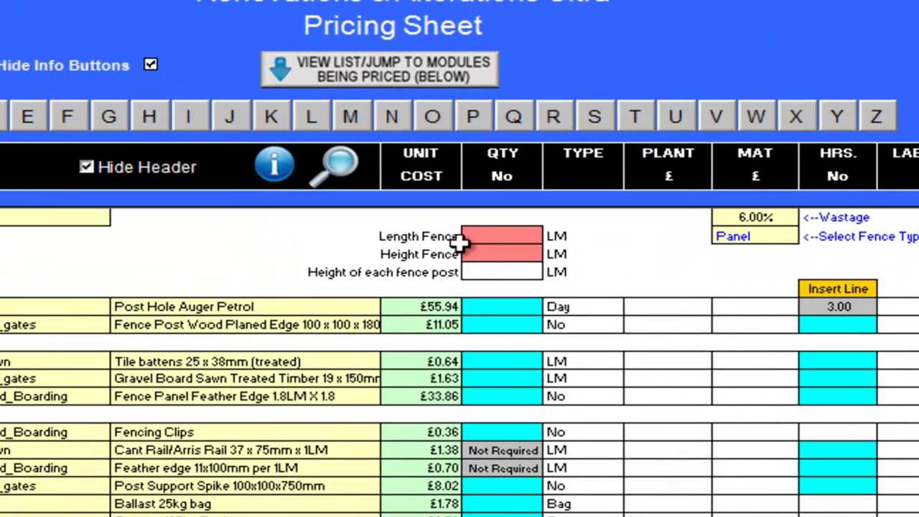
click(477, 238)
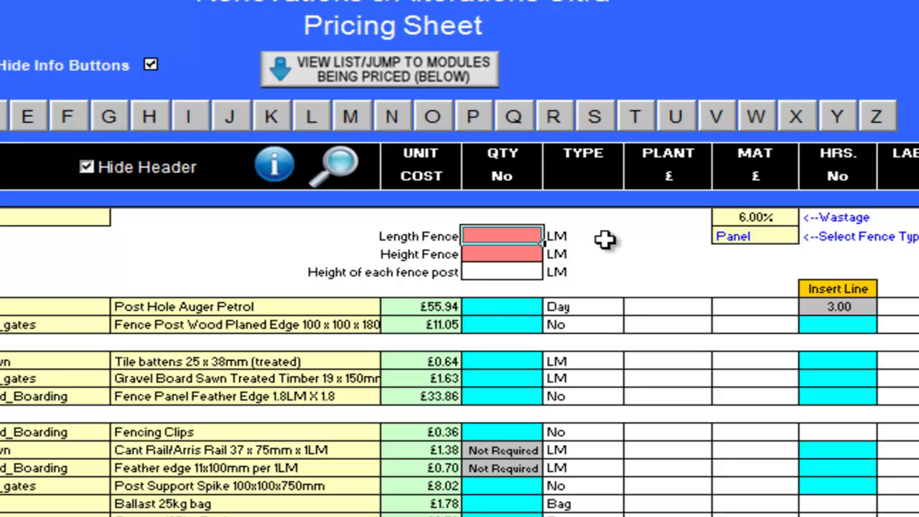
text(11)
key(Return)
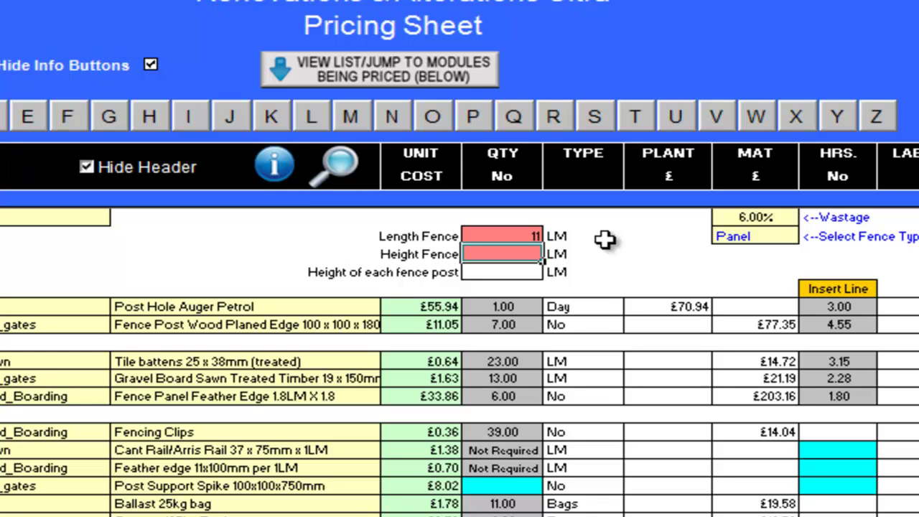
text(1.8)
key(Return)
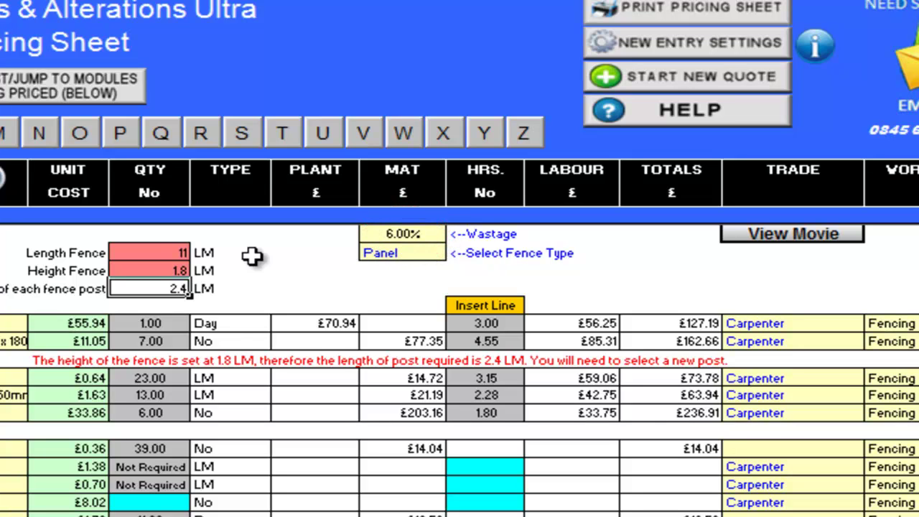
Select Panel as the fence type
click(429, 253)
click(456, 253)
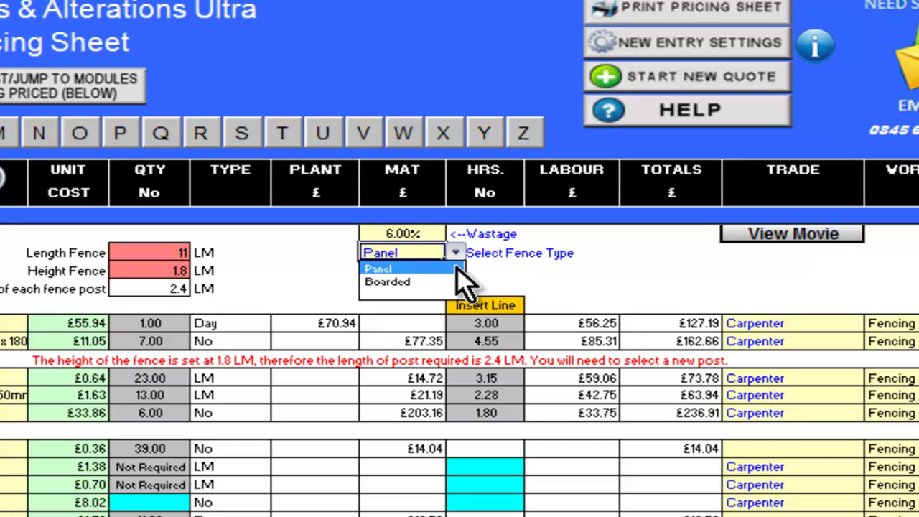
click(457, 269)
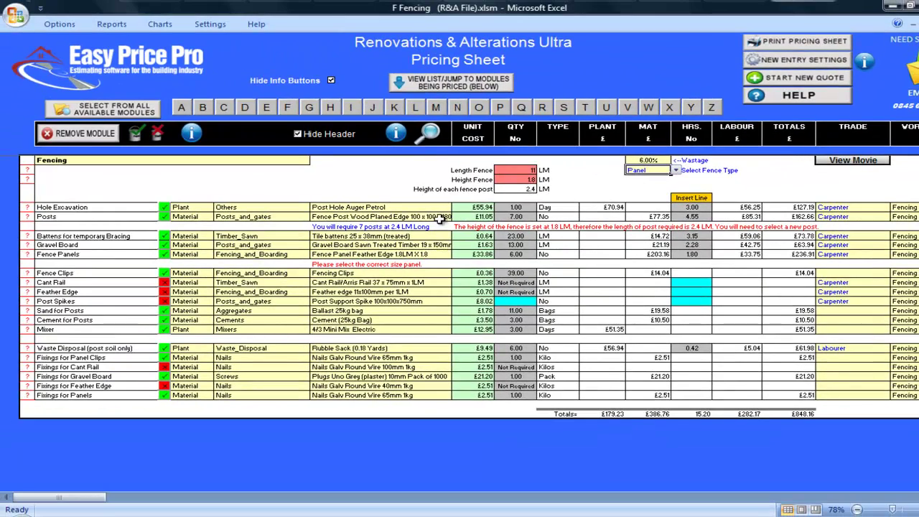
Change the Posts item to Fence Post Wood Planed Edge 100 x 100 x 2400mm
click(437, 218)
click(431, 138)
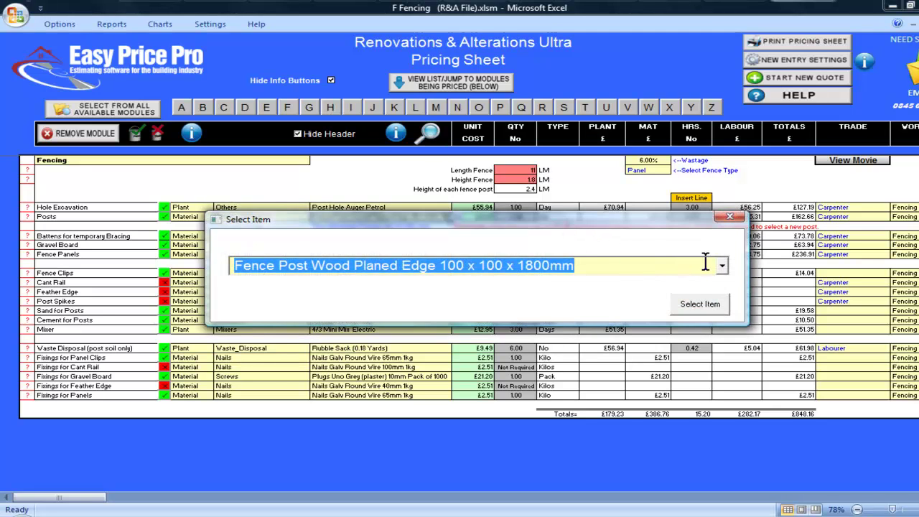
click(722, 267)
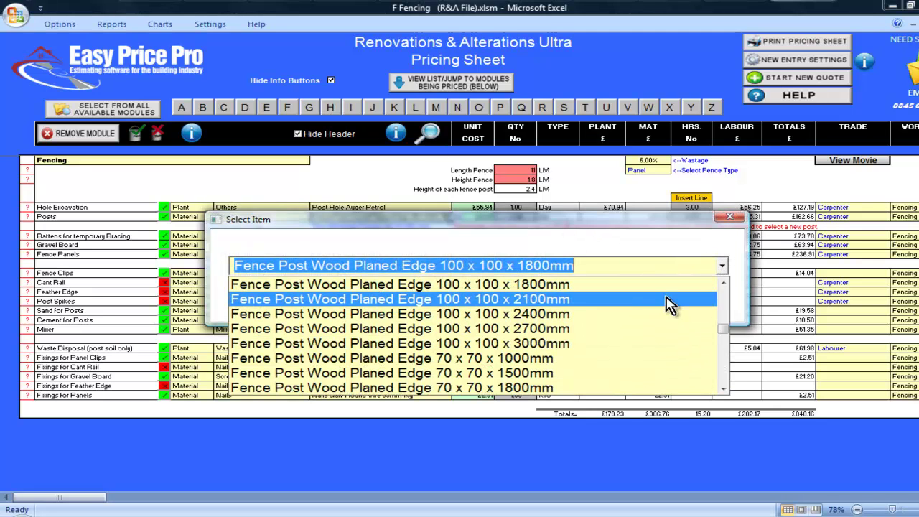
click(632, 313)
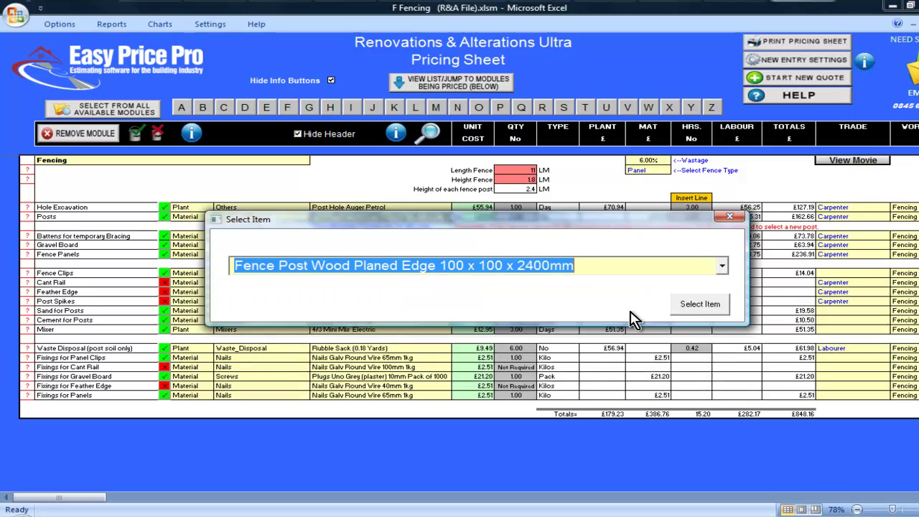
click(691, 303)
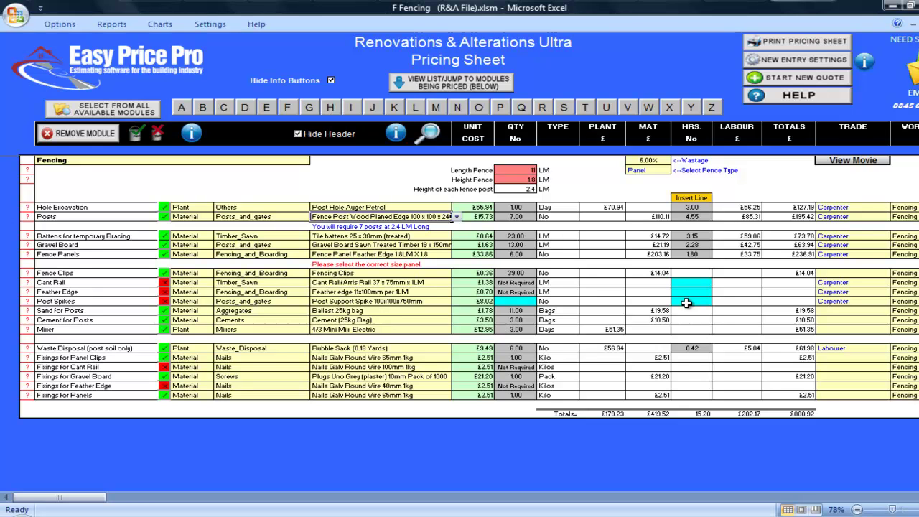
Review the labour and material details of the temporary bracing battens and the gravel board
click(27, 236)
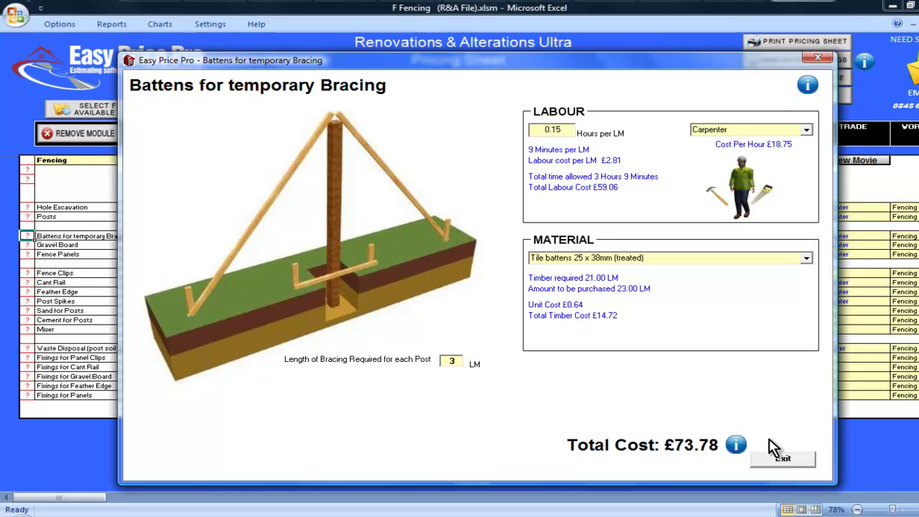
click(781, 462)
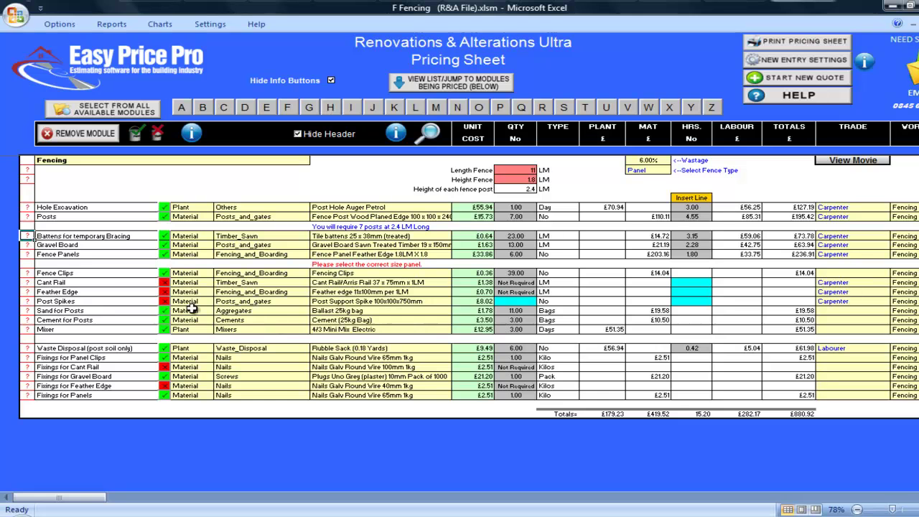
click(28, 244)
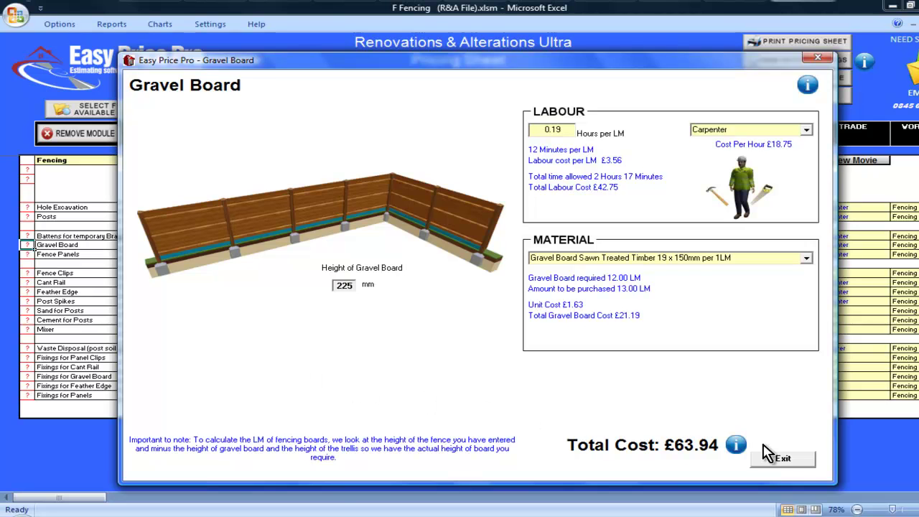
click(791, 461)
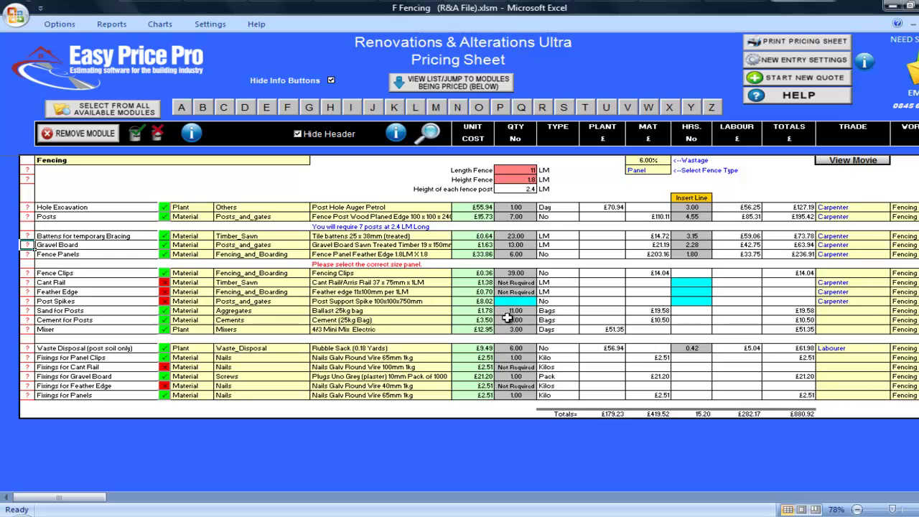
Check the available Fence Panels items and the clip and nail quantities for Fence Clips
click(445, 255)
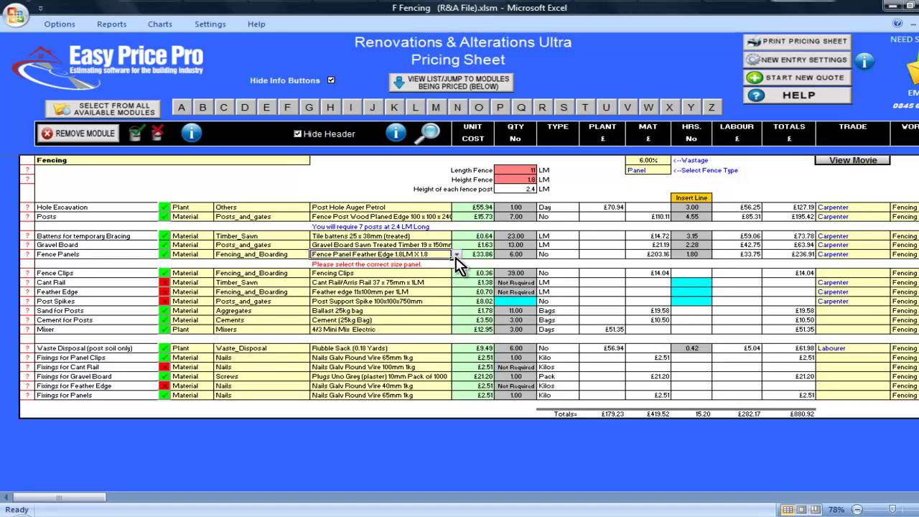
click(456, 255)
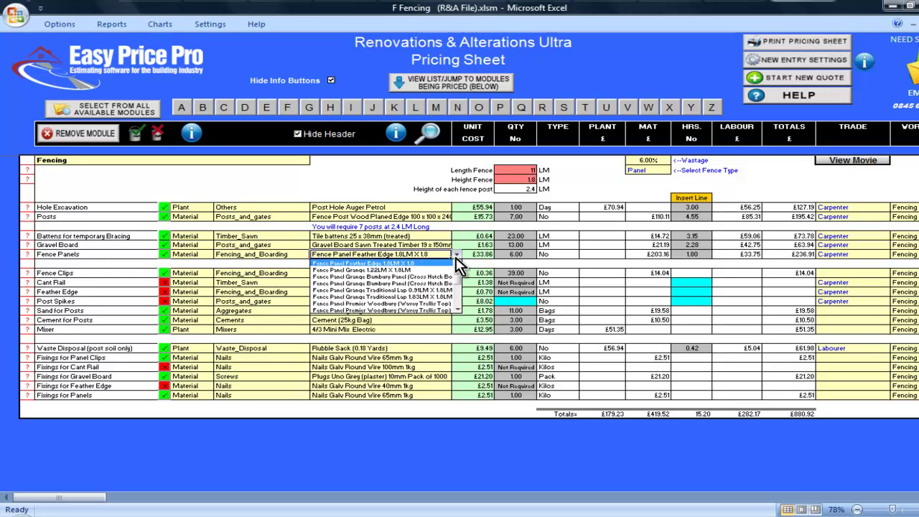
click(456, 260)
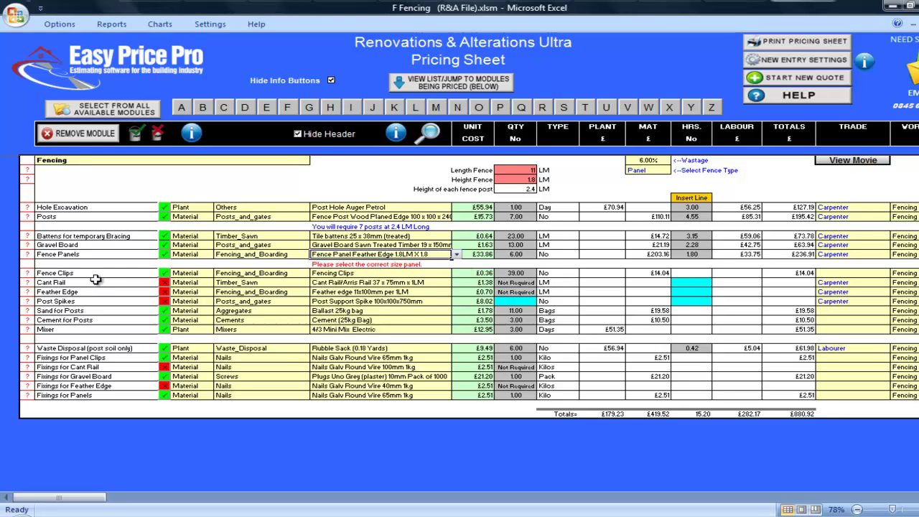
click(27, 274)
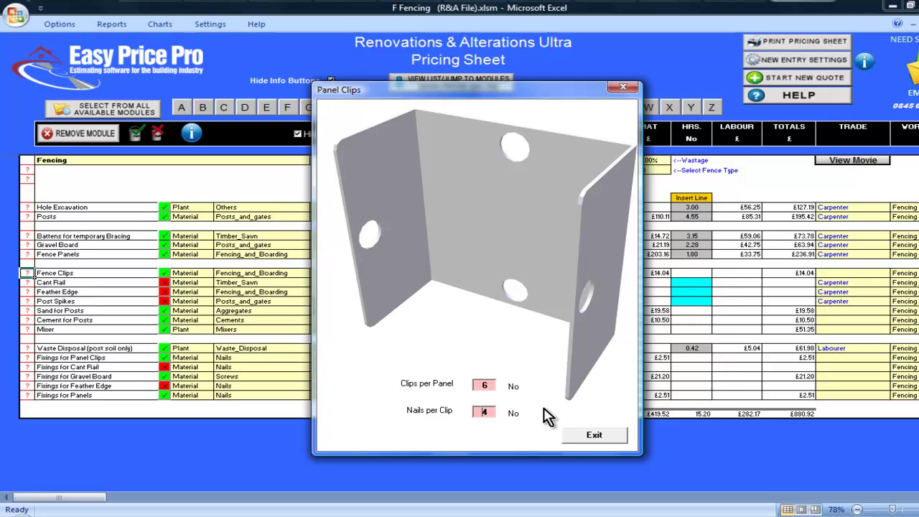
click(583, 440)
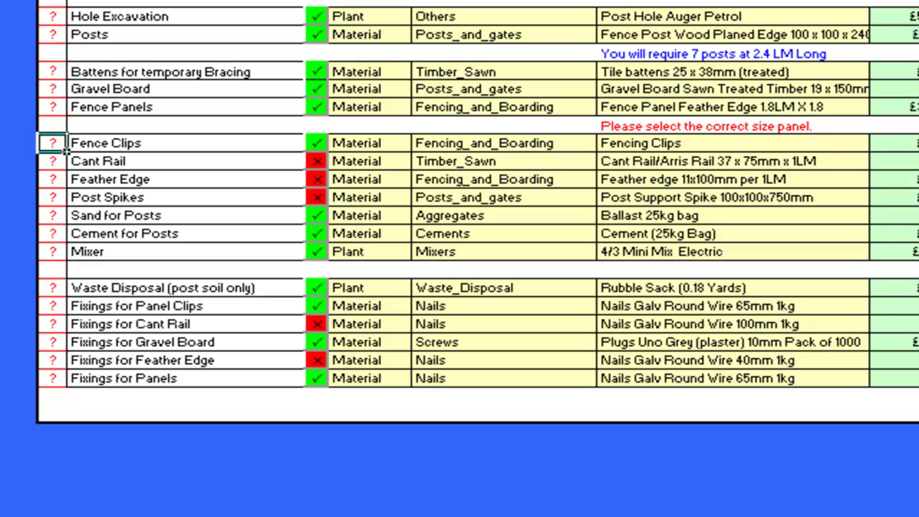
Include Post Spikes and change the Posts item to Fence Post Wood Planed Edge 100 x 100 x 1800mm
click(317, 197)
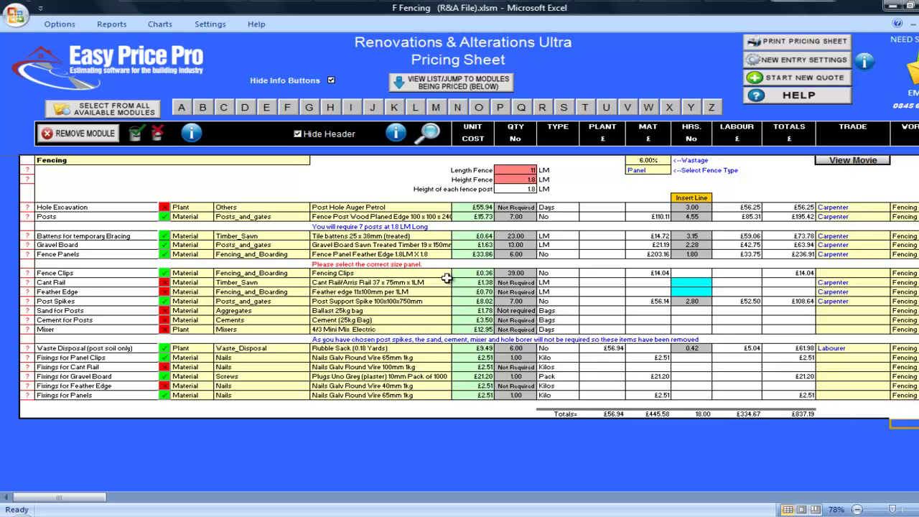
click(430, 216)
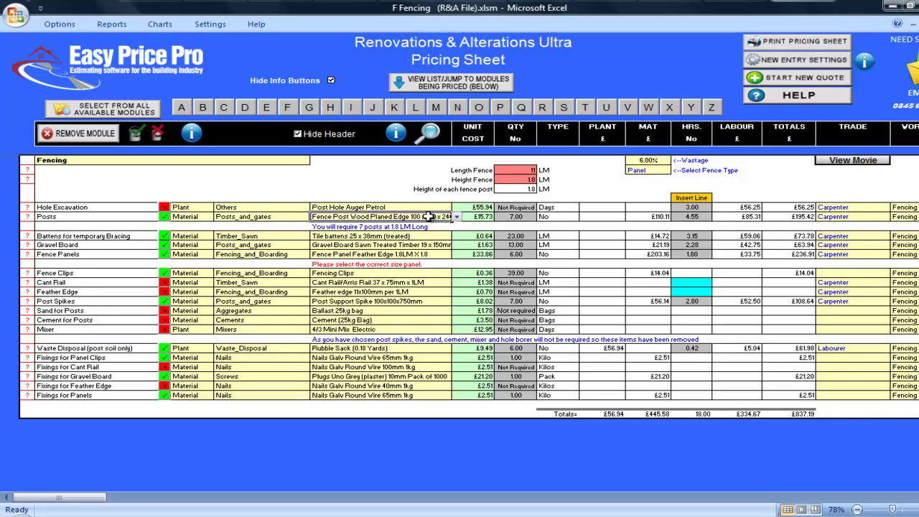
click(429, 133)
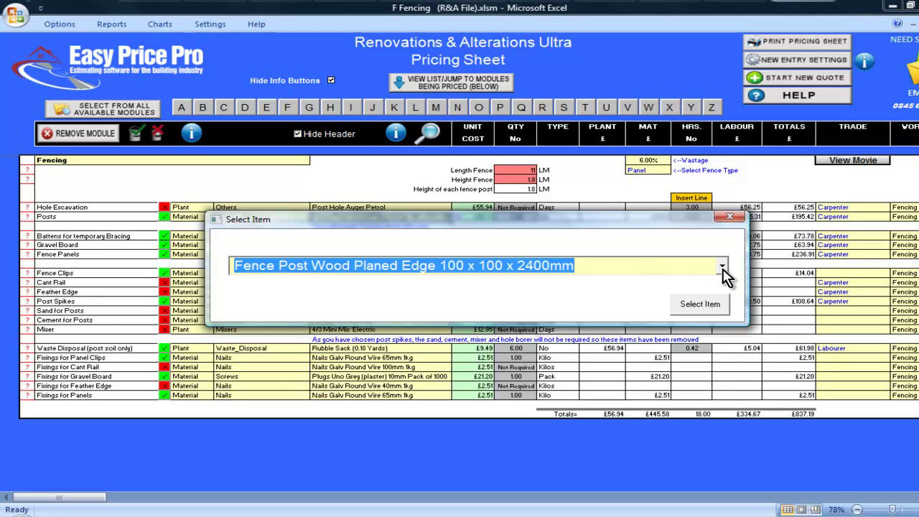
click(722, 267)
click(723, 283)
click(723, 284)
click(707, 286)
click(700, 304)
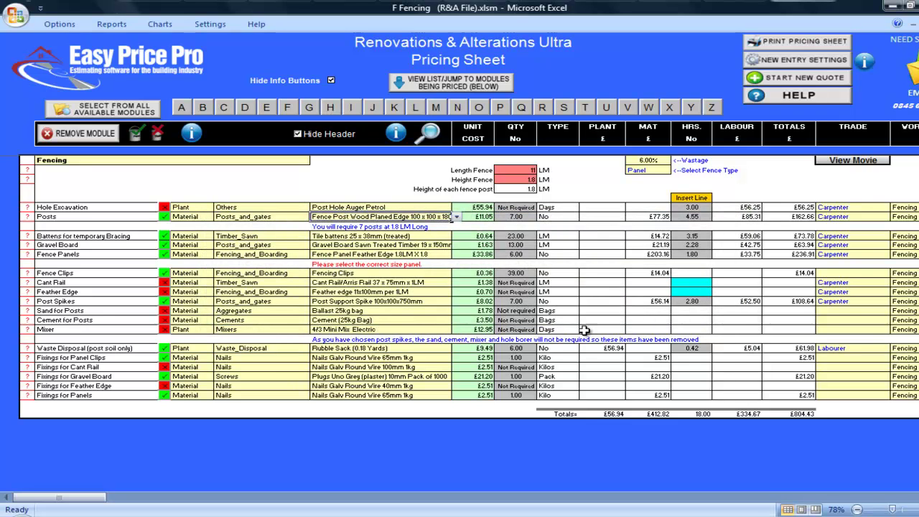
Choose Rubble Sack (0.18 Yards) as the waste disposal type for the post soil
click(28, 348)
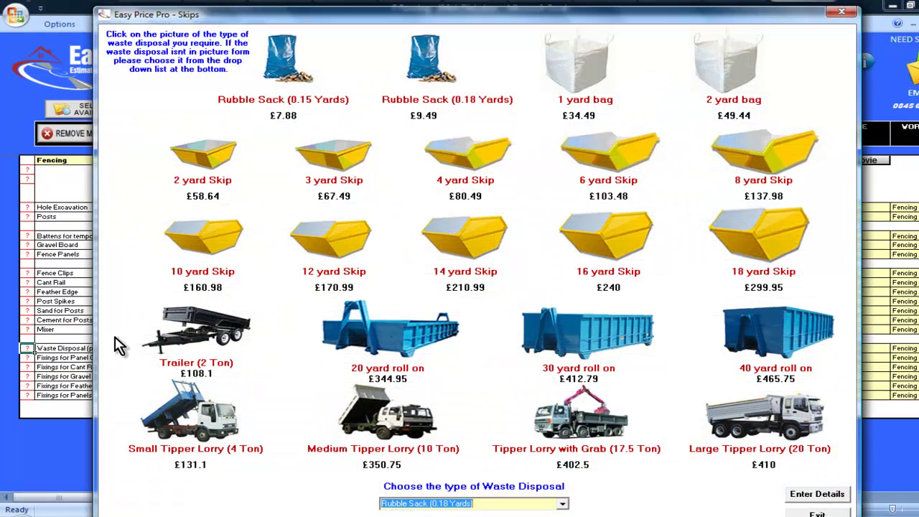
click(424, 71)
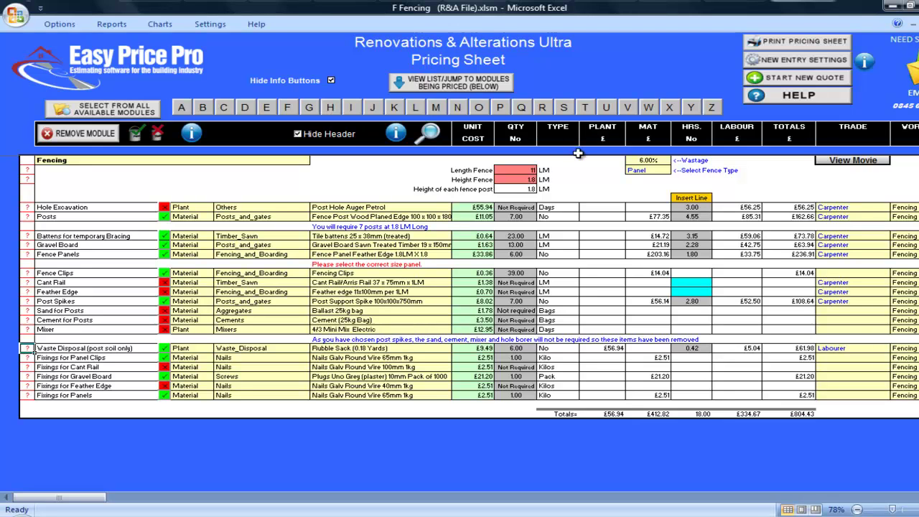
Switch the fence type to Boarded
click(637, 170)
click(675, 170)
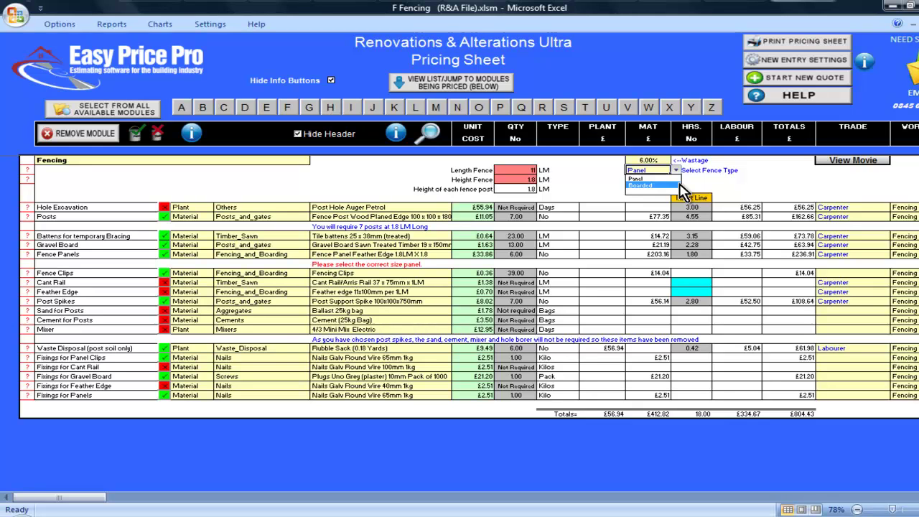
click(678, 185)
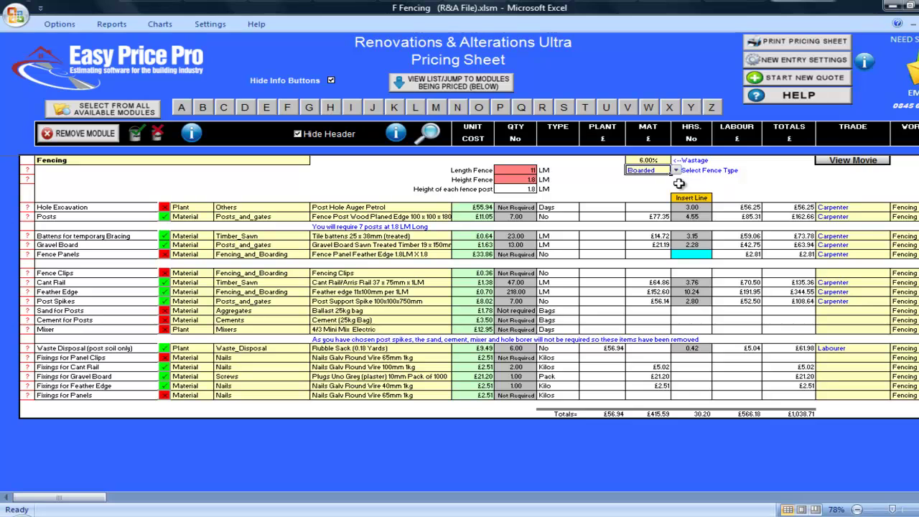
Exclude Post Spikes and set the Posts item to Fence Post Wood Planed Edge 100 x 100 x 2400mm
click(164, 300)
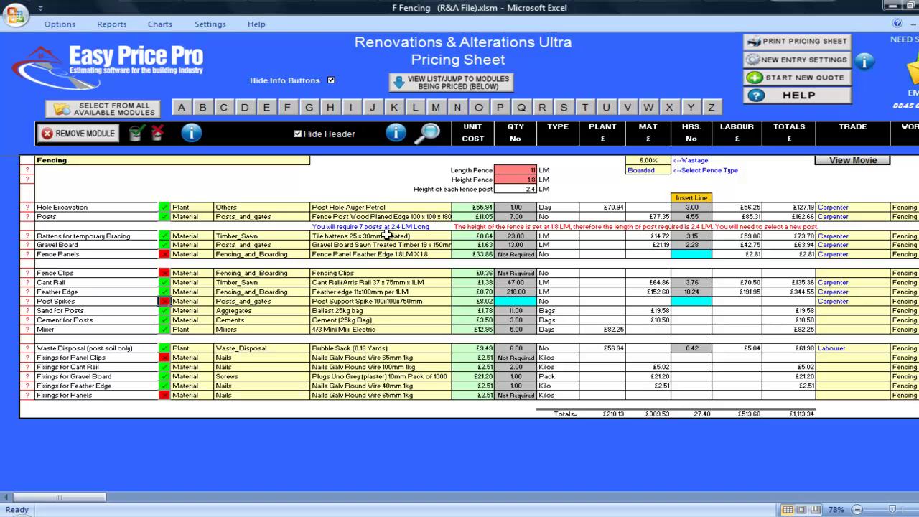
click(435, 217)
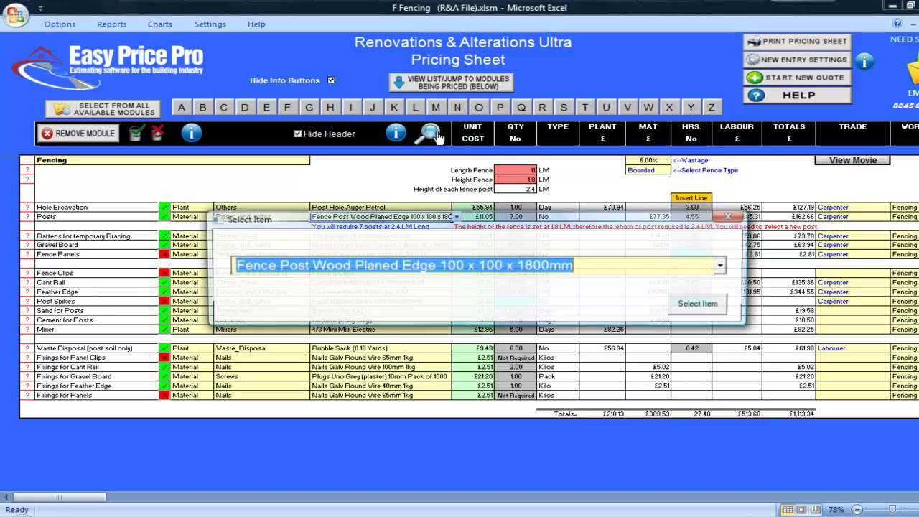
click(722, 266)
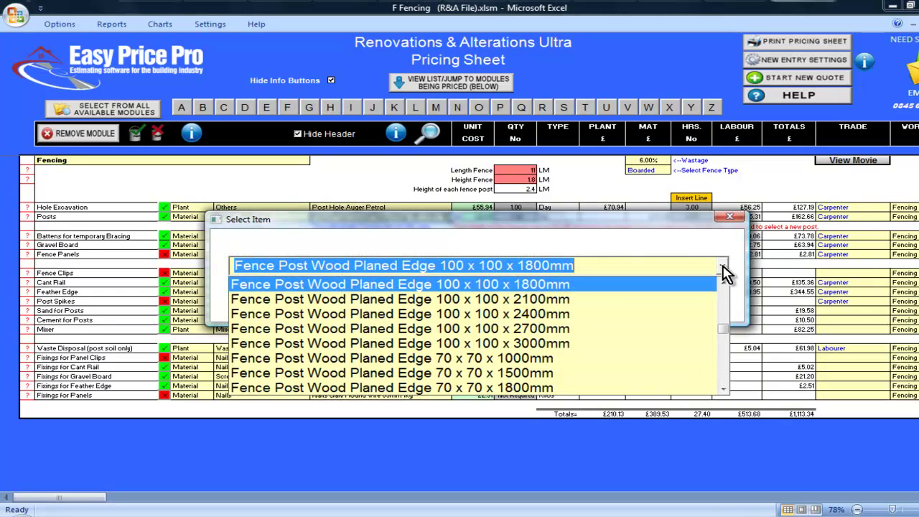
click(696, 317)
click(698, 311)
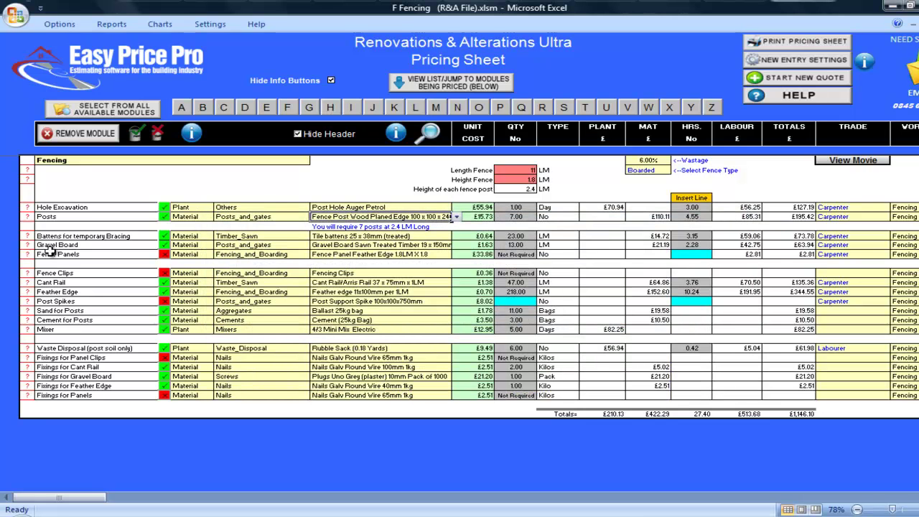
Review the Posts details, including spacing, ground allowance, labour and material cost
click(27, 217)
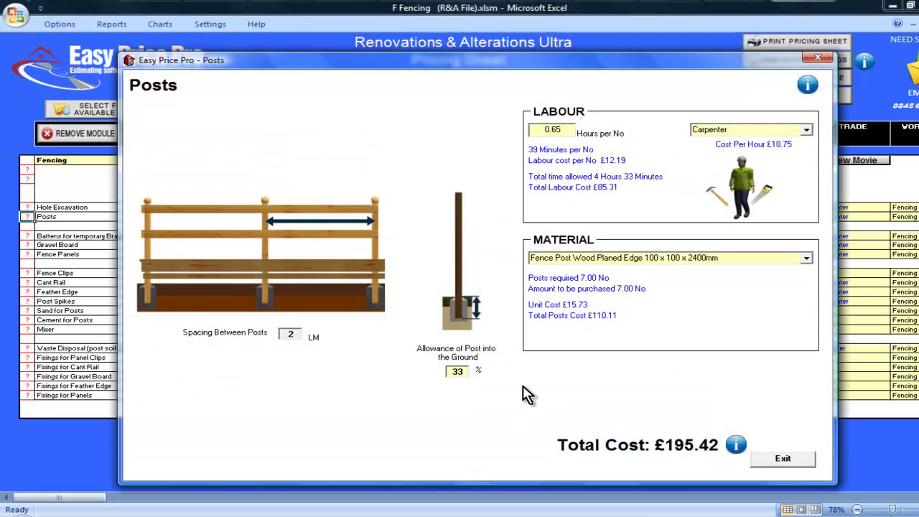
click(763, 463)
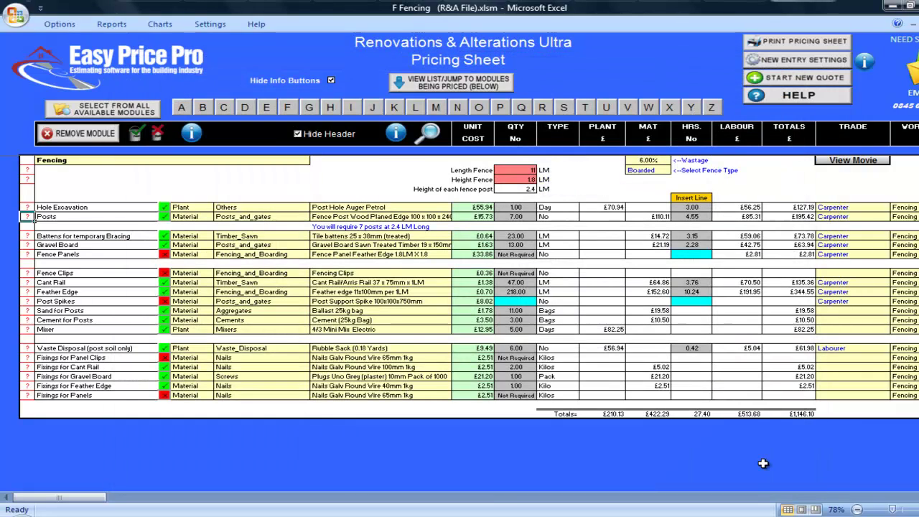